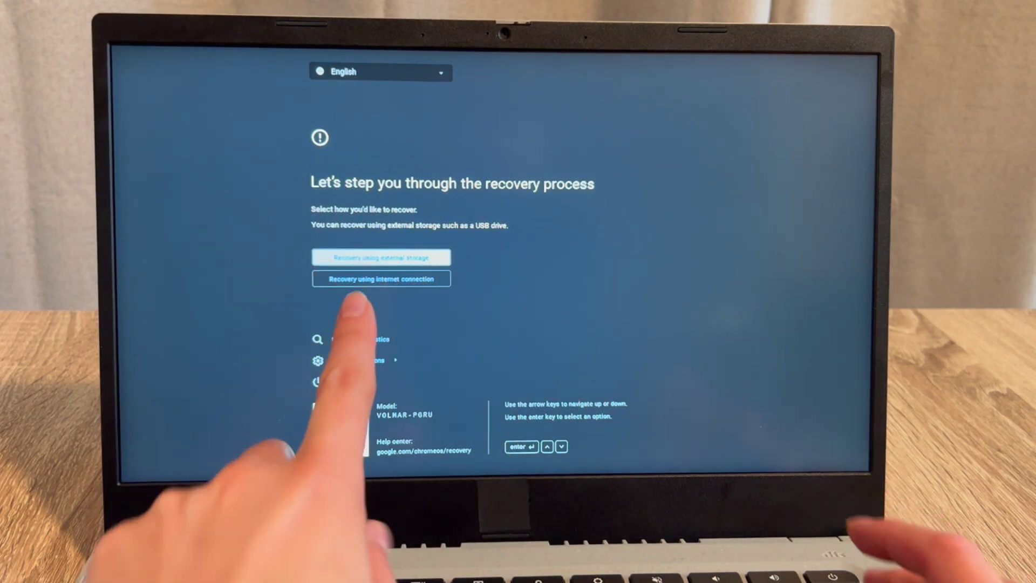
- Choose 'Recovery using internet connection' instead of external storage
{"action": "key", "text": "Down"}
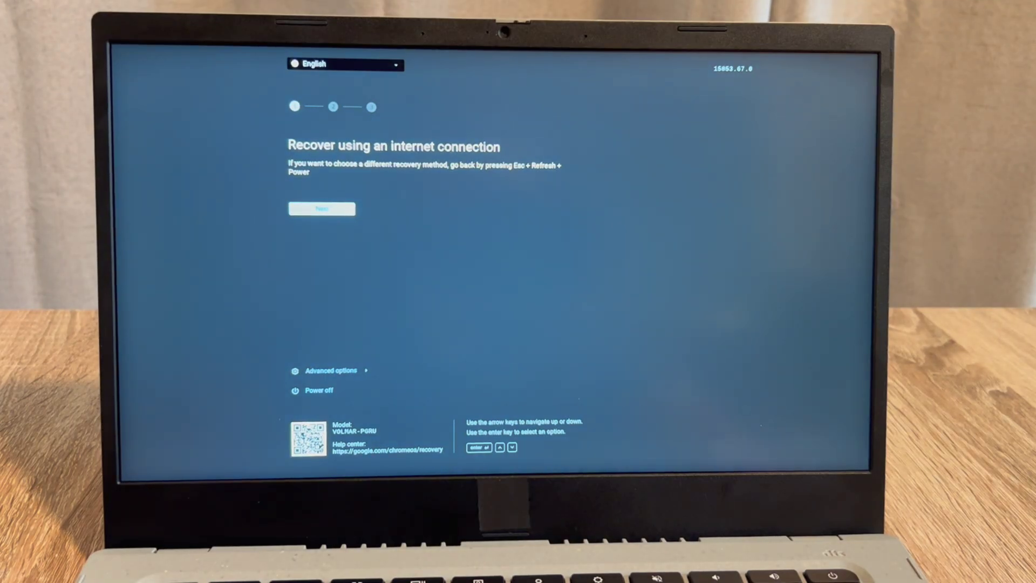
- Connect the Chromebook to the Verizon_GTX39J Wi-Fi network from Available Networks
{"action": "key", "text": "Return"}
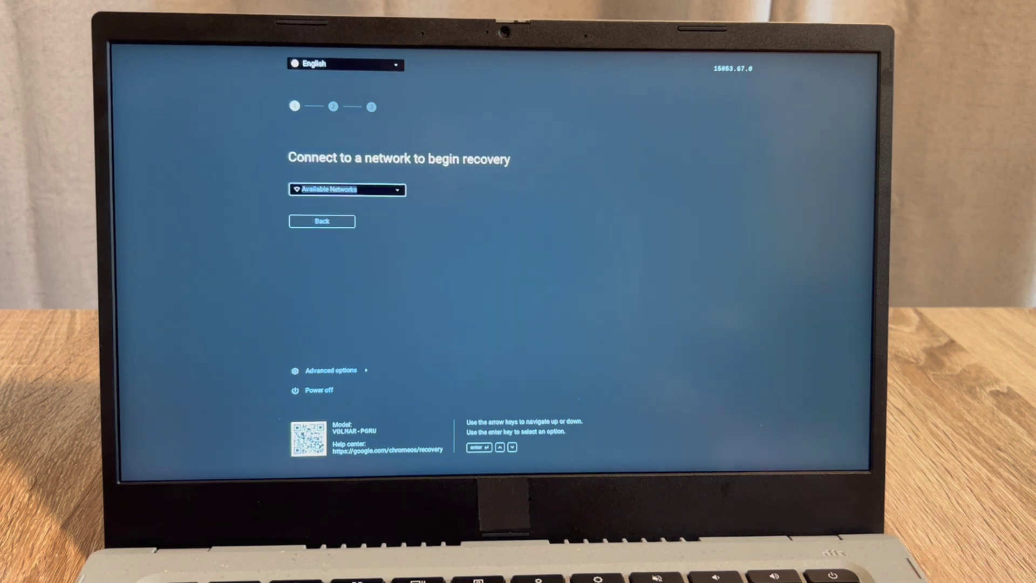
{"action": "key", "text": "Return"}
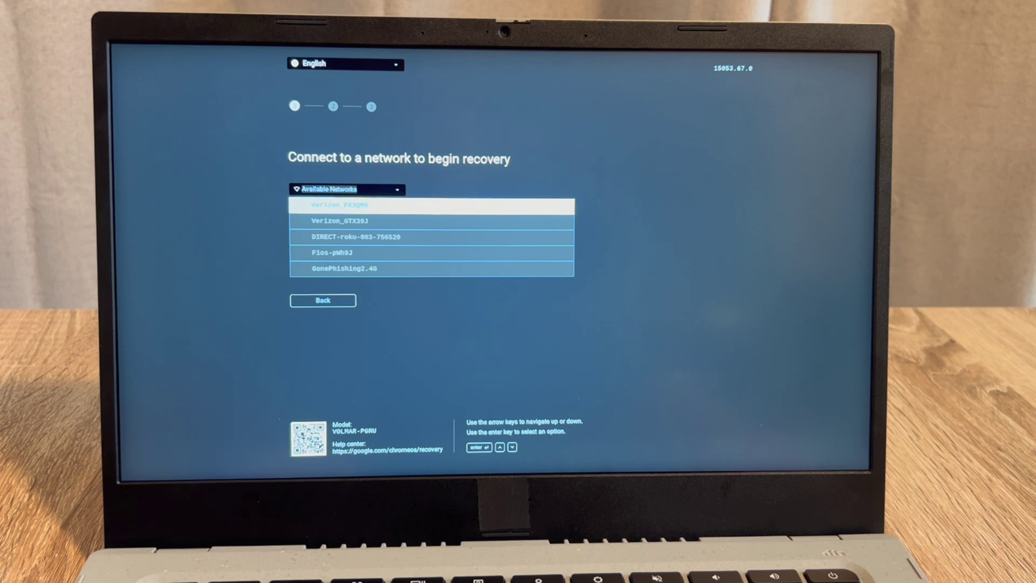
{"action": "key", "text": "Down"}
{"action": "key", "text": "Down"}
{"action": "key", "text": "Down"}
{"action": "key", "text": "Up"}
{"action": "key", "text": "Up"}
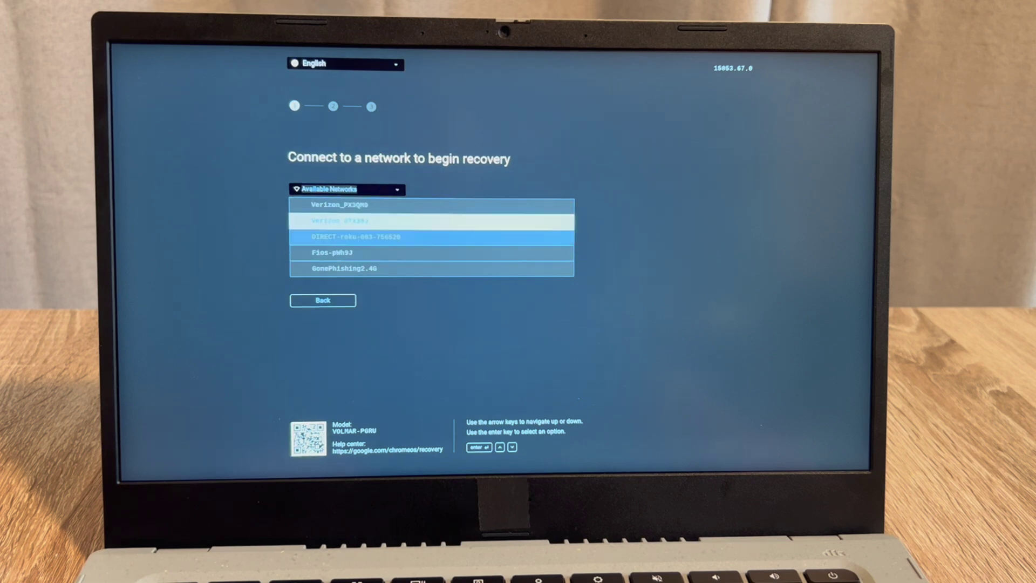
{"action": "key", "text": "Return"}
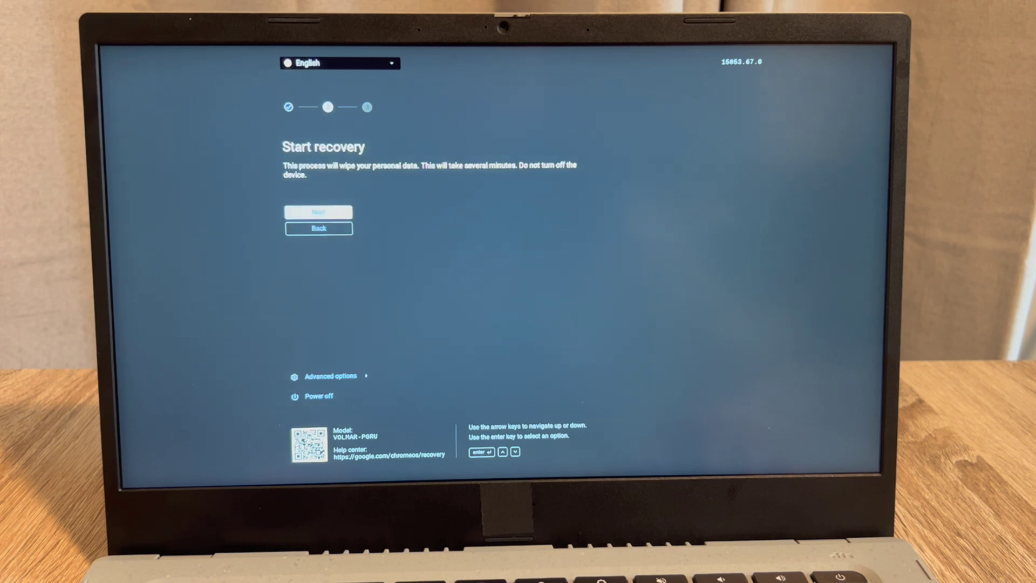
- Confirm the data-wipe warning and start the recovery
{"action": "key", "text": "Return"}
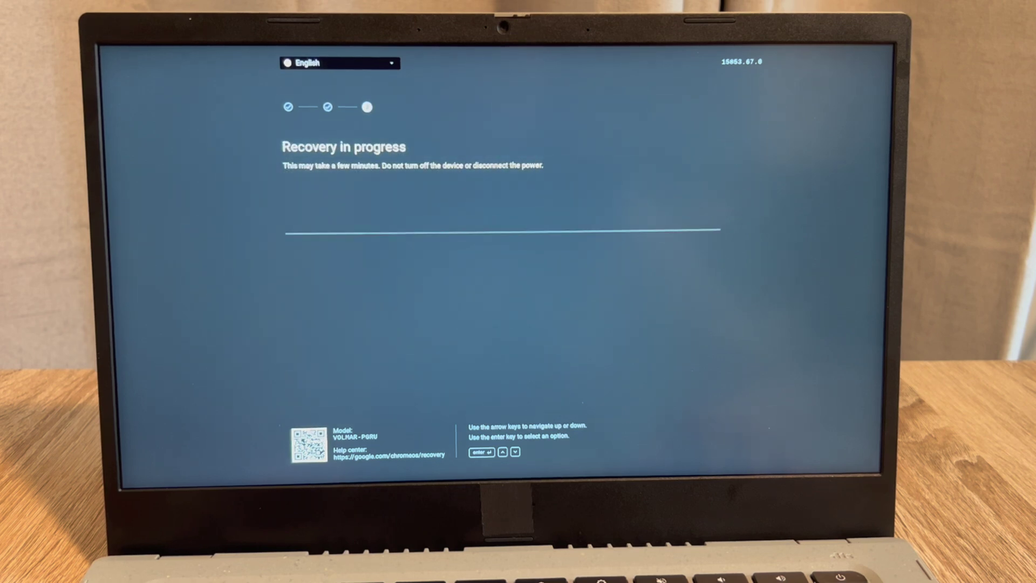